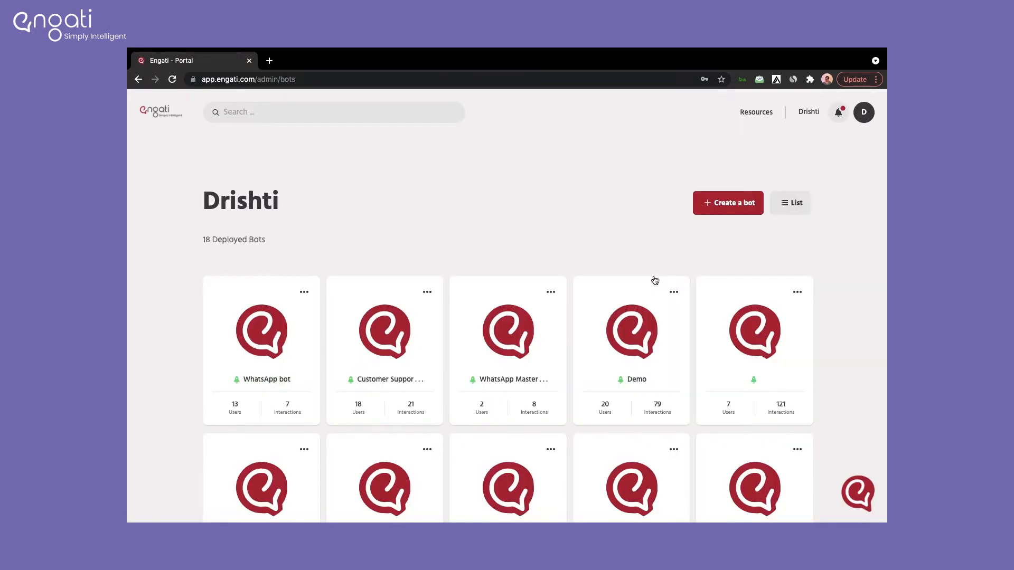
Create a new bot named "Bot" from the Blank Bot Canvas template.
left_click(723, 211)
left_click(454, 303)
type("Bot")
left_click(533, 357)
scroll(539, 360, "down", 1)
scroll(539, 360, "up", 1)
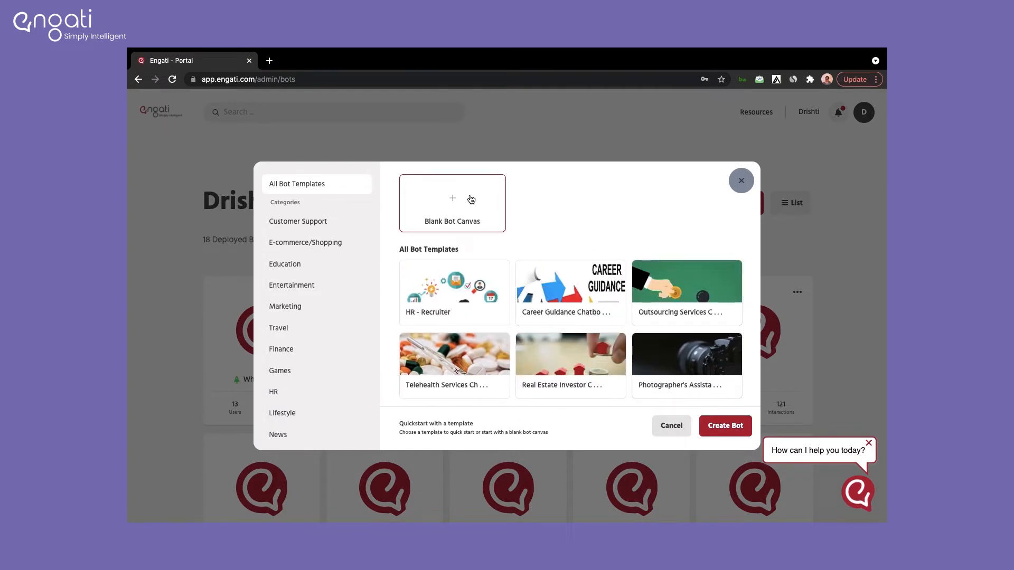
left_click(731, 431)
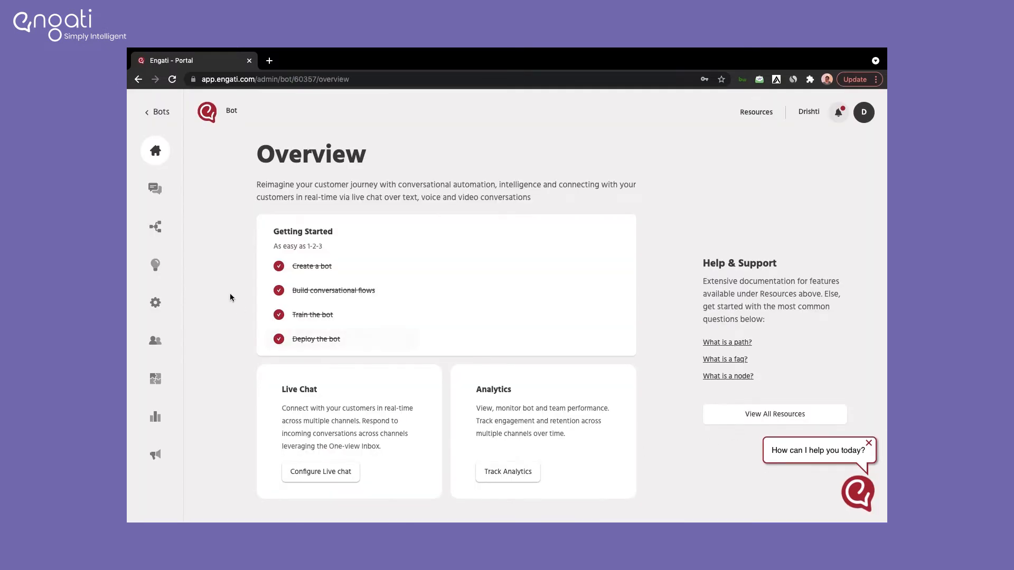
Open the bot's conversation builder and review the Greet returning user, Default Message, Post resolution and Agent Unavailable paths.
left_click(164, 227)
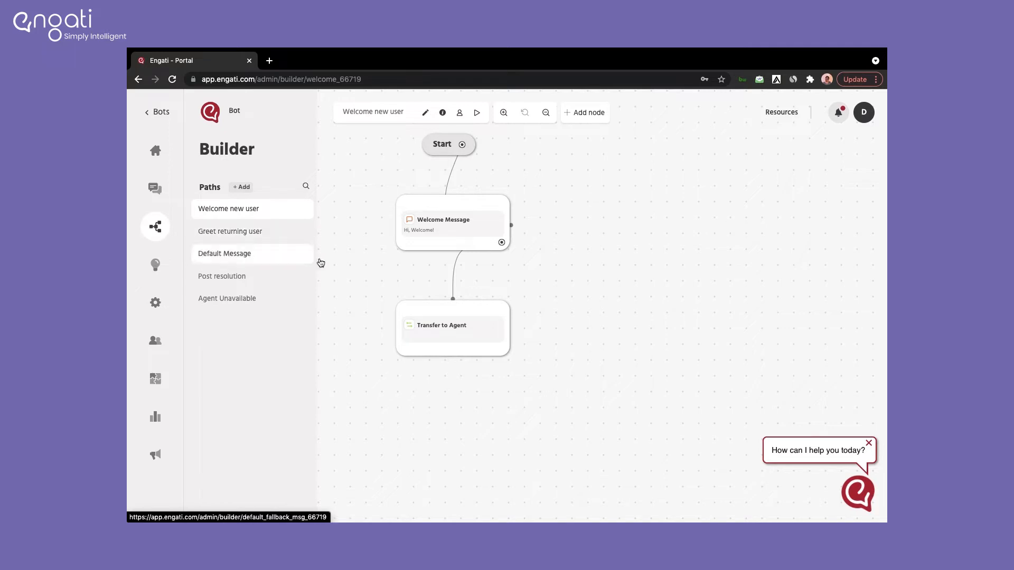
left_click(258, 233)
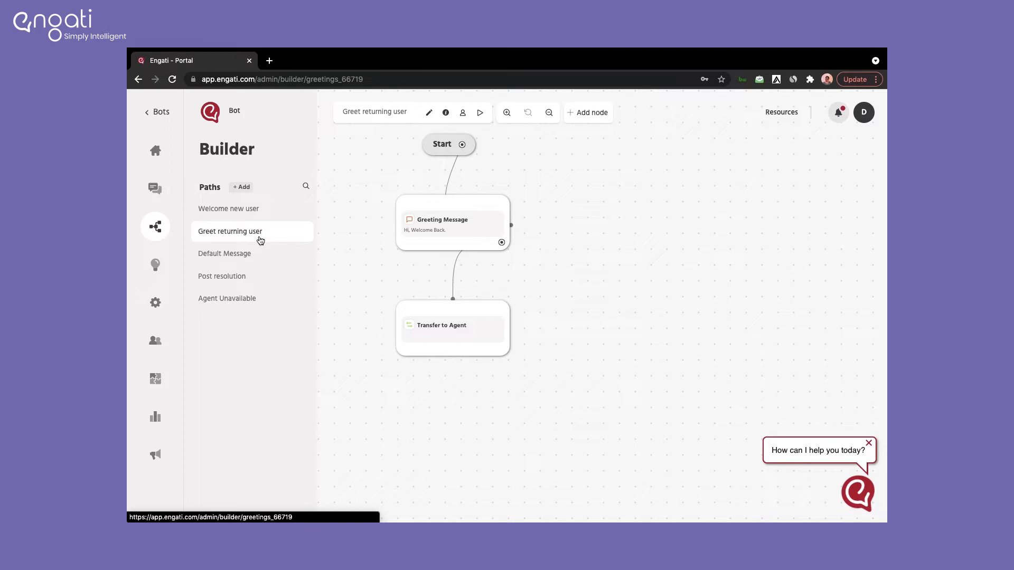
left_click(260, 252)
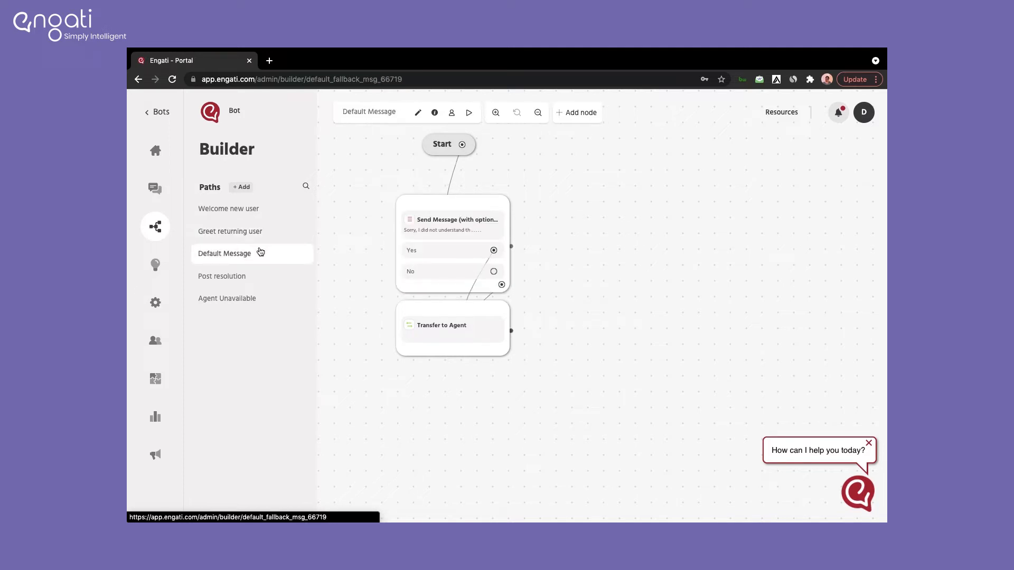
mouse_move(447, 346)
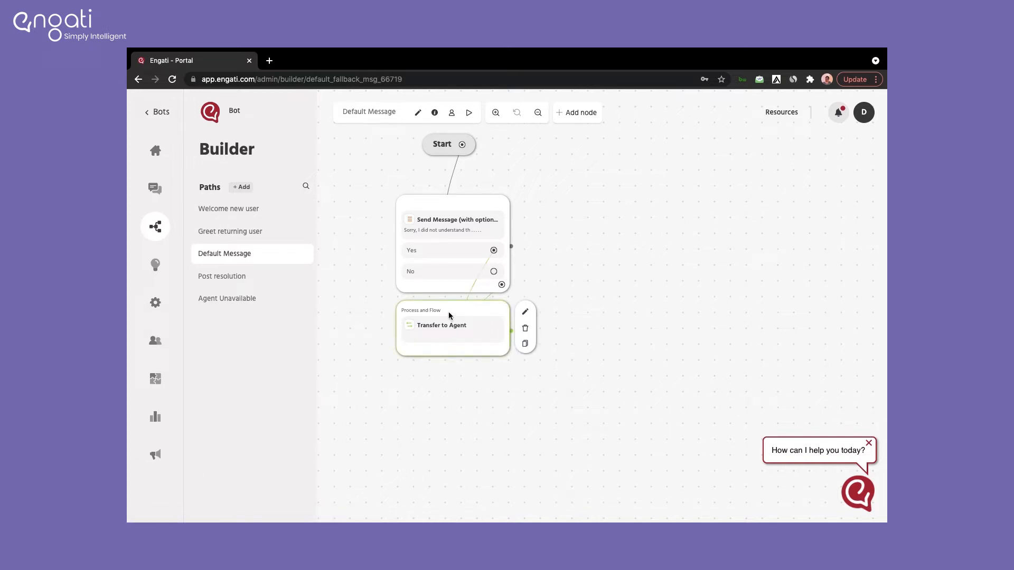
left_click(275, 279)
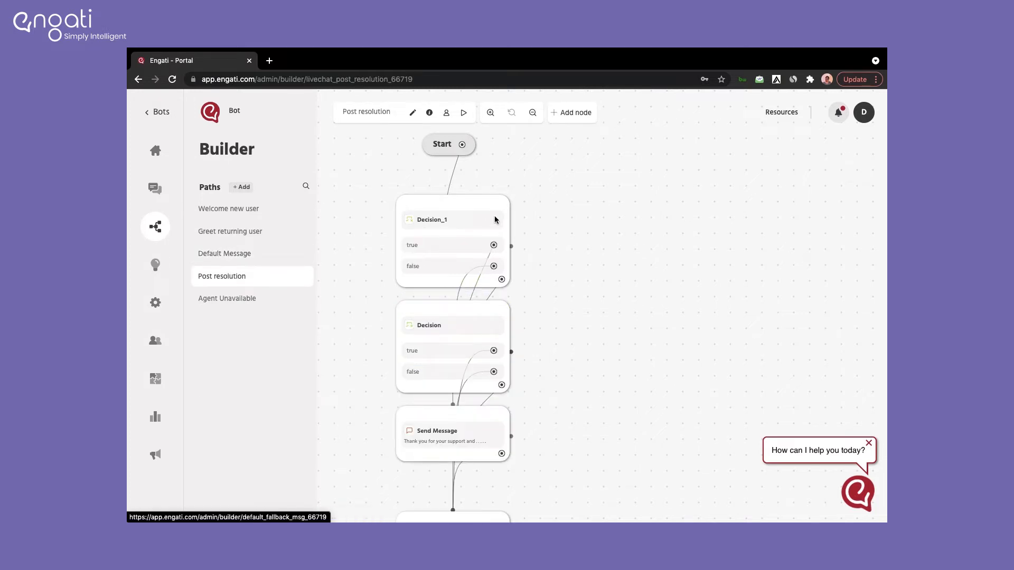
scroll(446, 318, "down", 3)
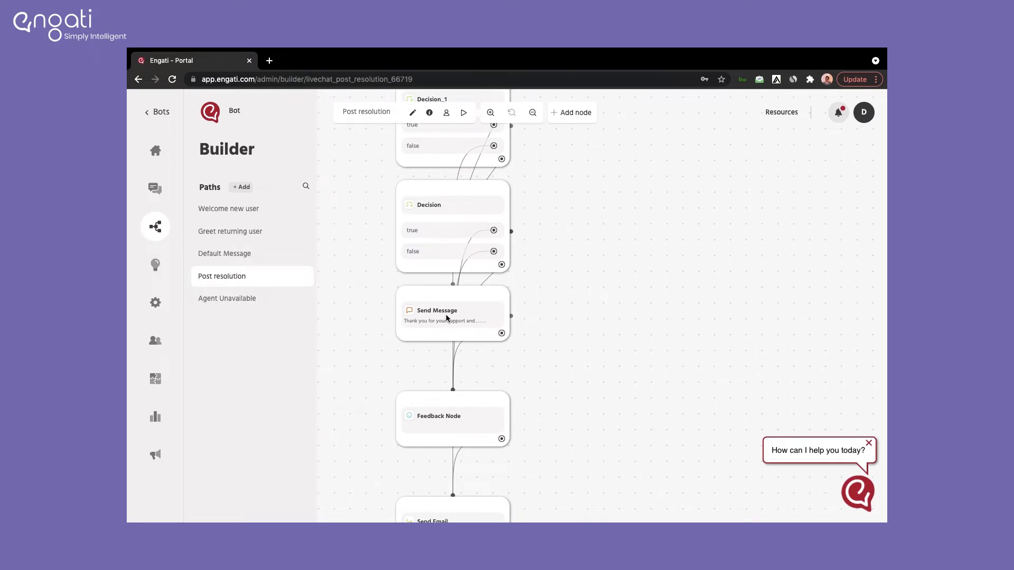
scroll(446, 319, "up", 3)
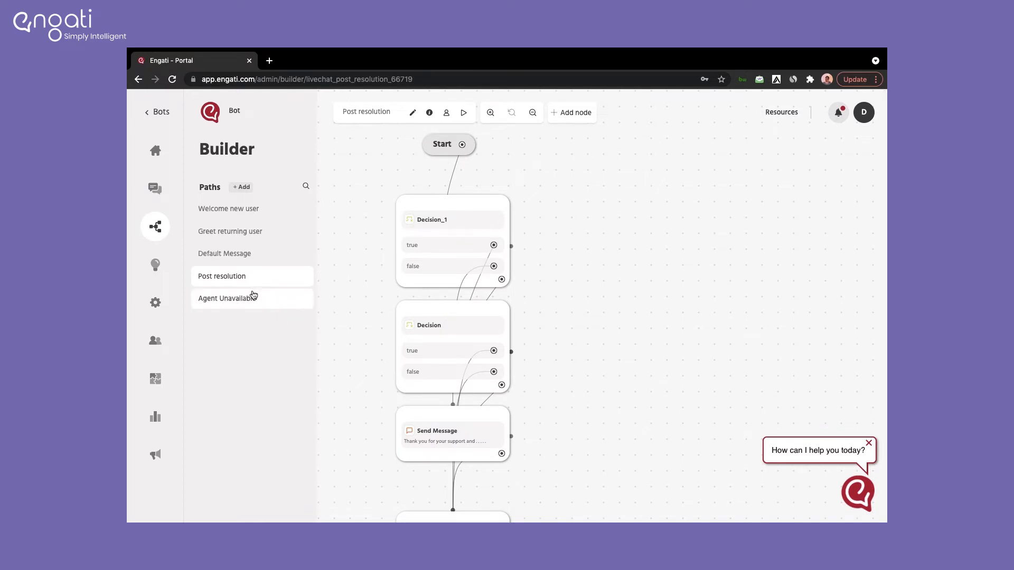
left_click(252, 297)
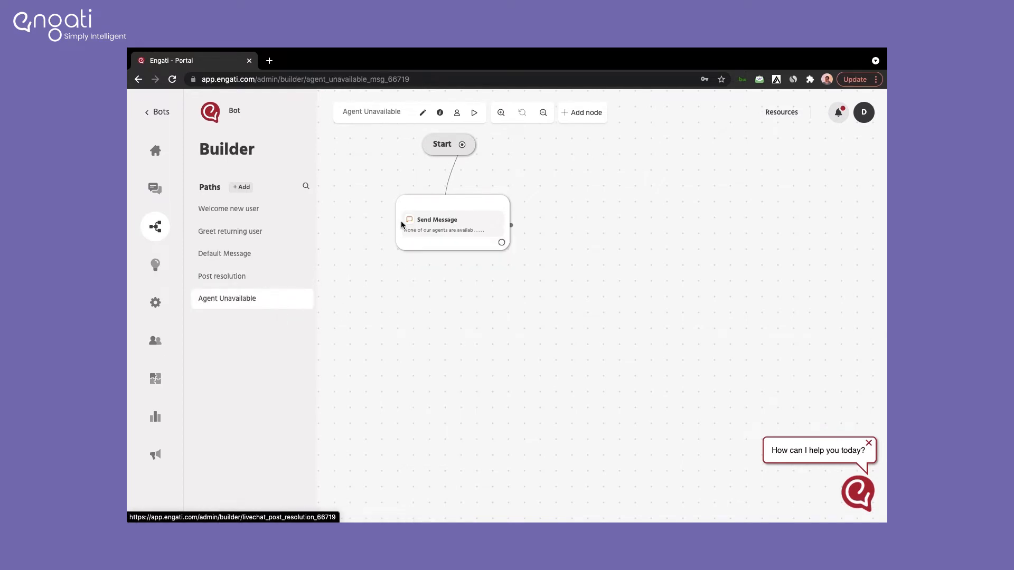
mouse_move(401, 221)
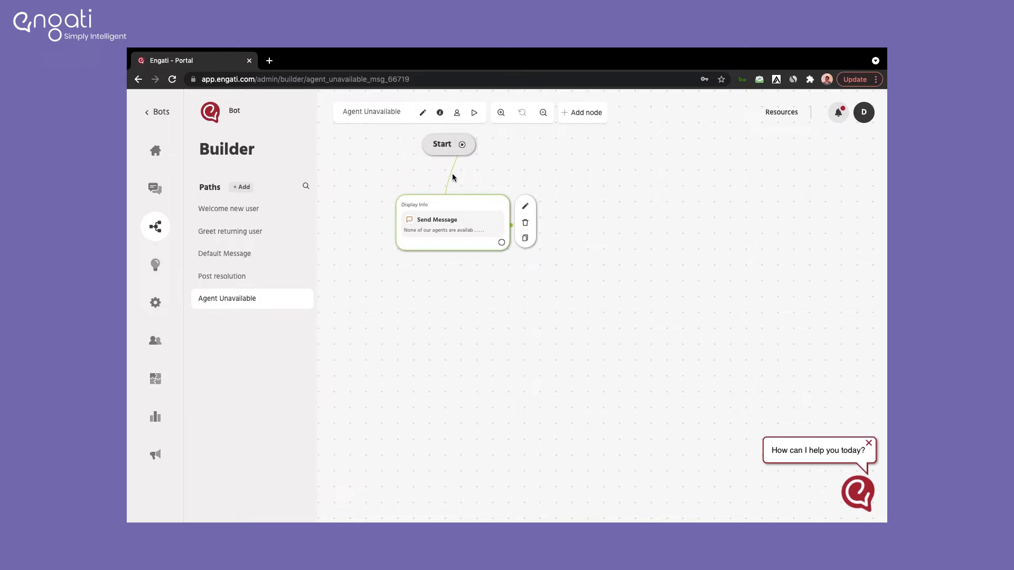
Create a new path named "Main menu".
left_click(242, 187)
type("M")
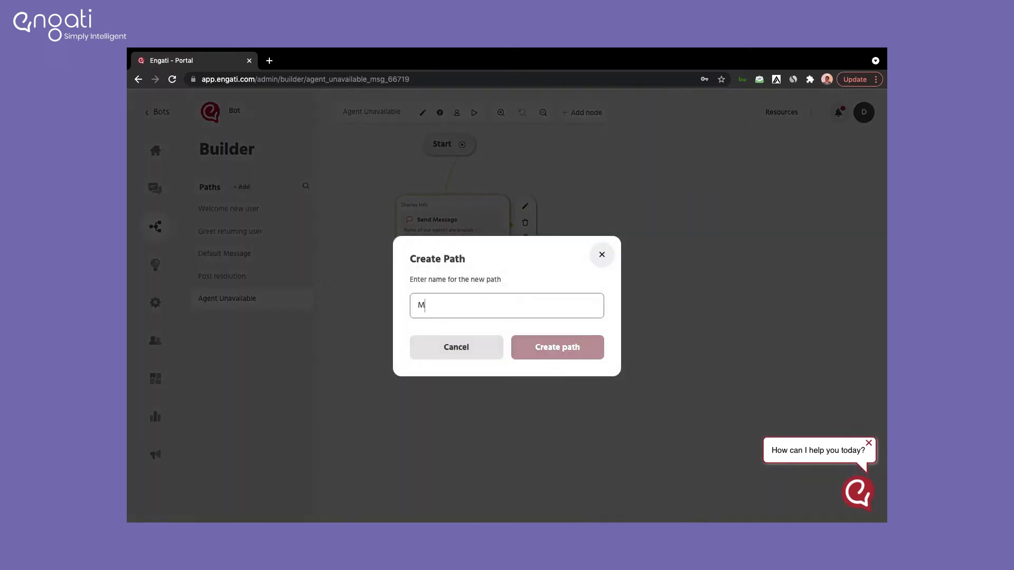
type("ain menu")
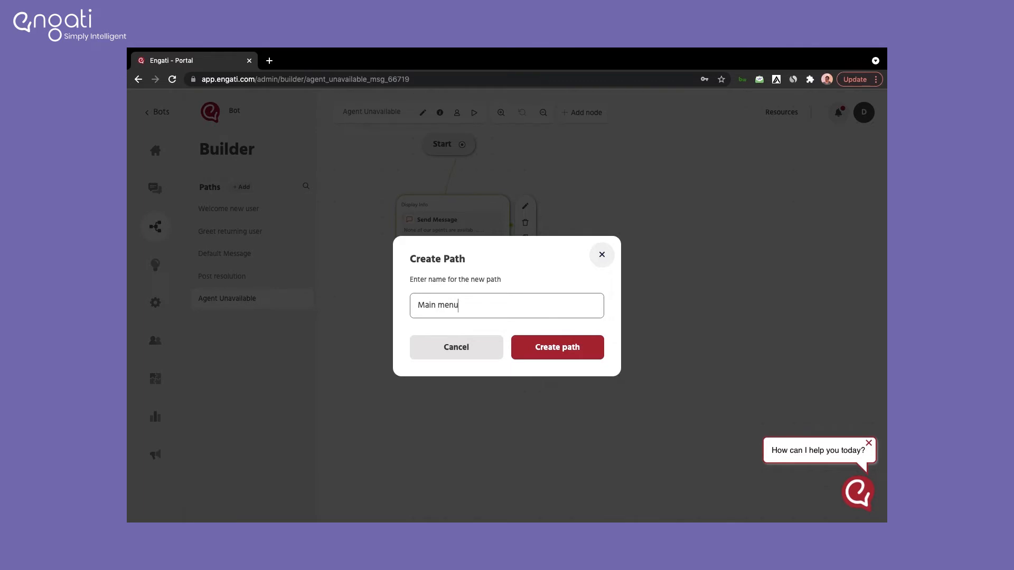
left_click(563, 355)
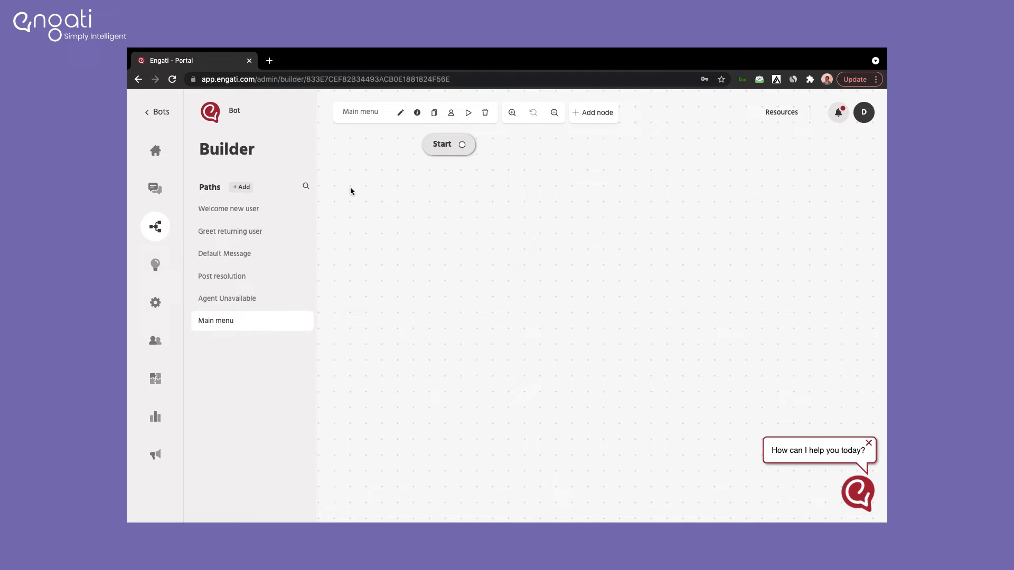
Open the Welcome new user path and look through the node types available to add.
left_click(272, 206)
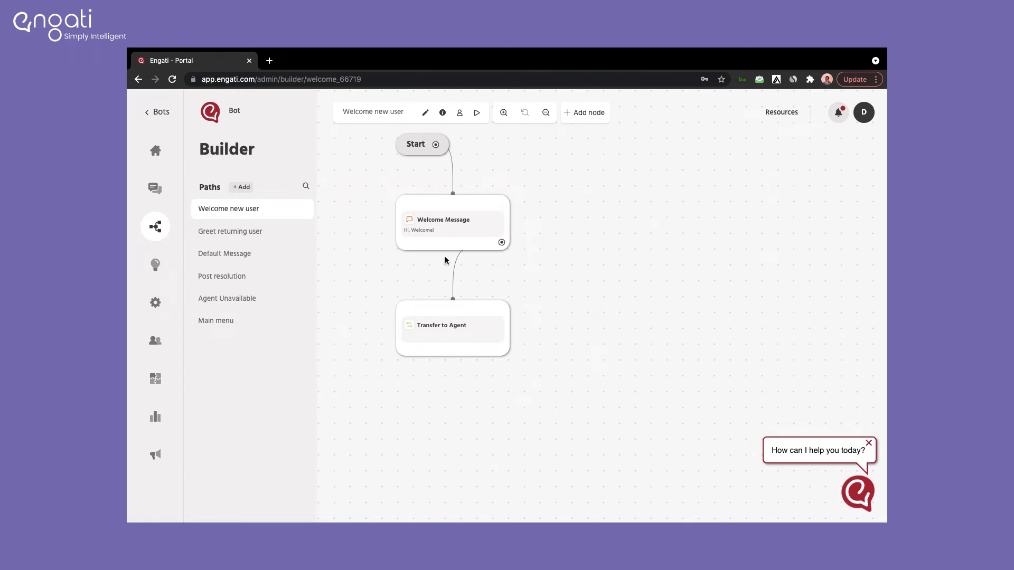
left_click(582, 113)
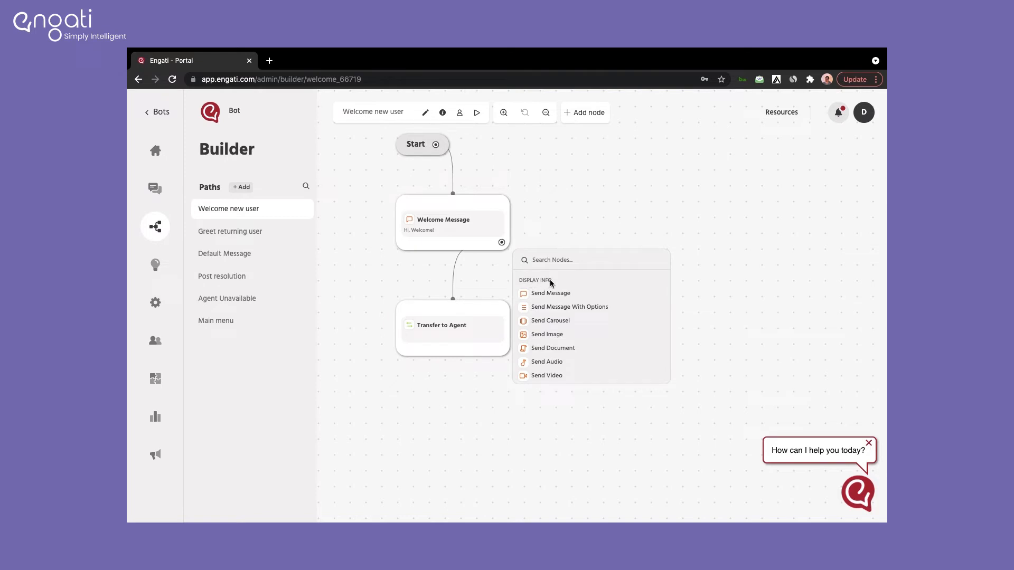
scroll(549, 317, "down", 4)
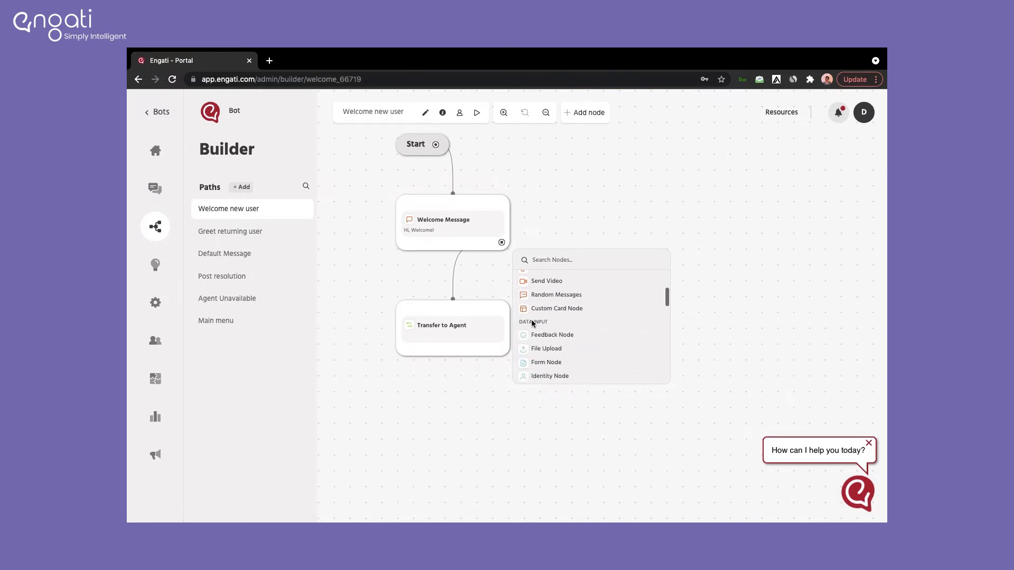
scroll(549, 328, "down", 6)
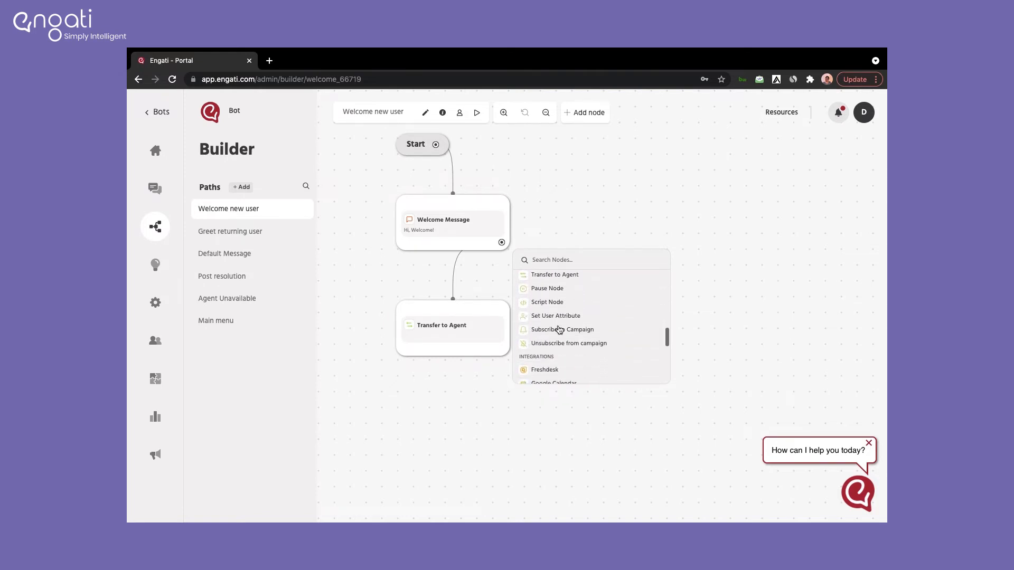
scroll(549, 327, "up", 3)
scroll(545, 325, "down", 4)
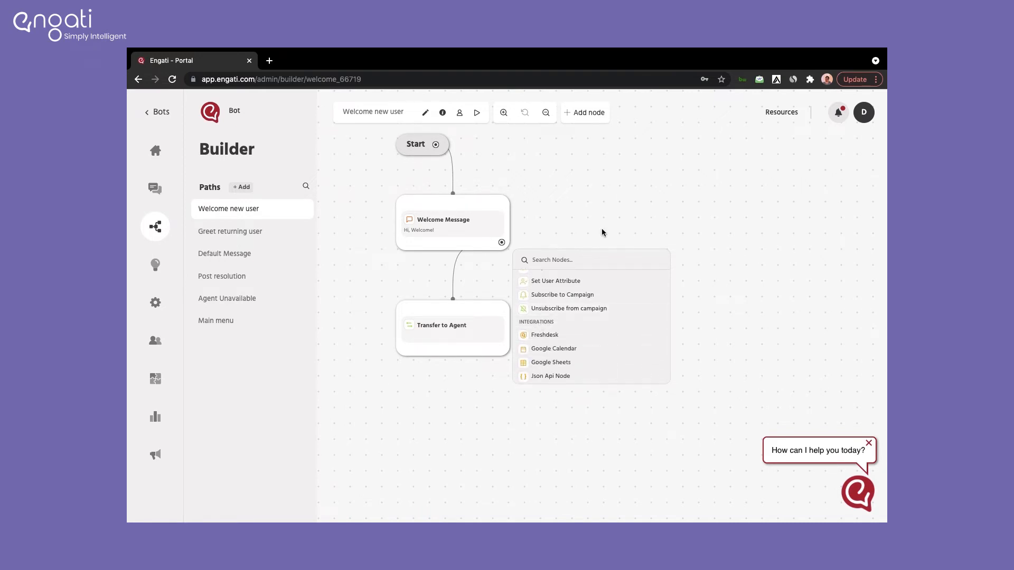
left_click(607, 214)
Disconnect the Welcome Message node from Transfer to Agent and check the Welcome Message node's settings.
mouse_move(477, 313)
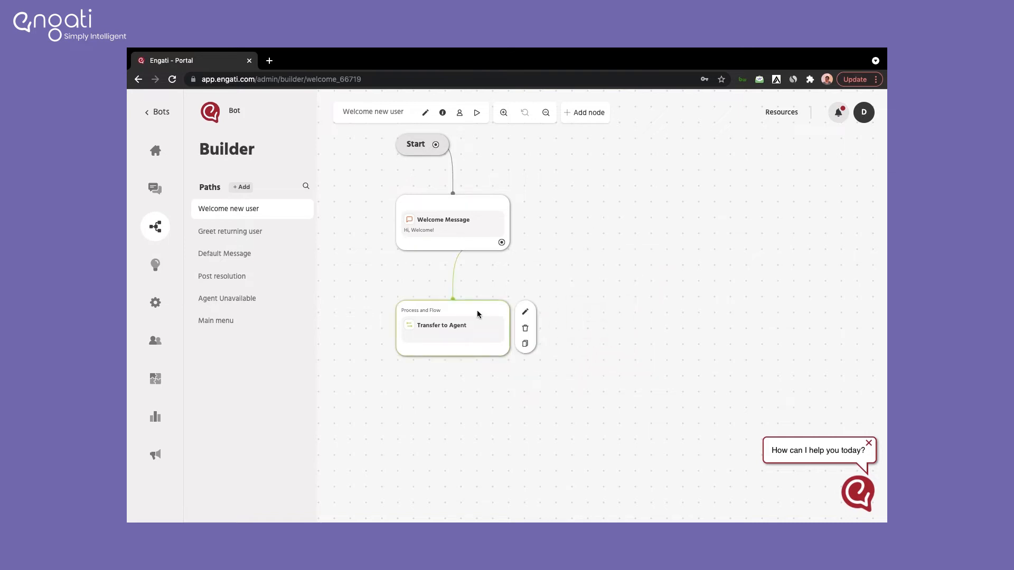
left_click(502, 242)
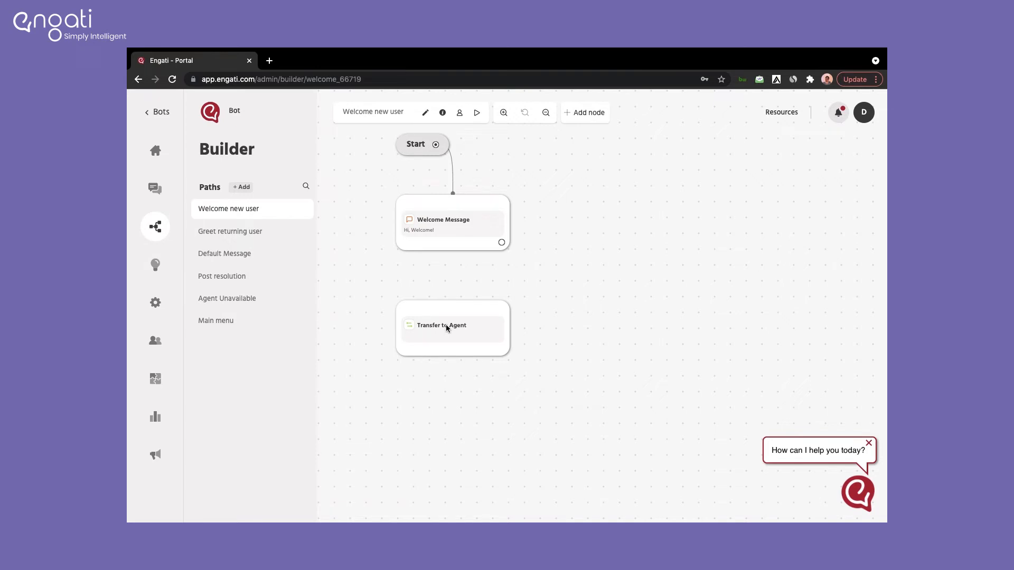
left_click(470, 221)
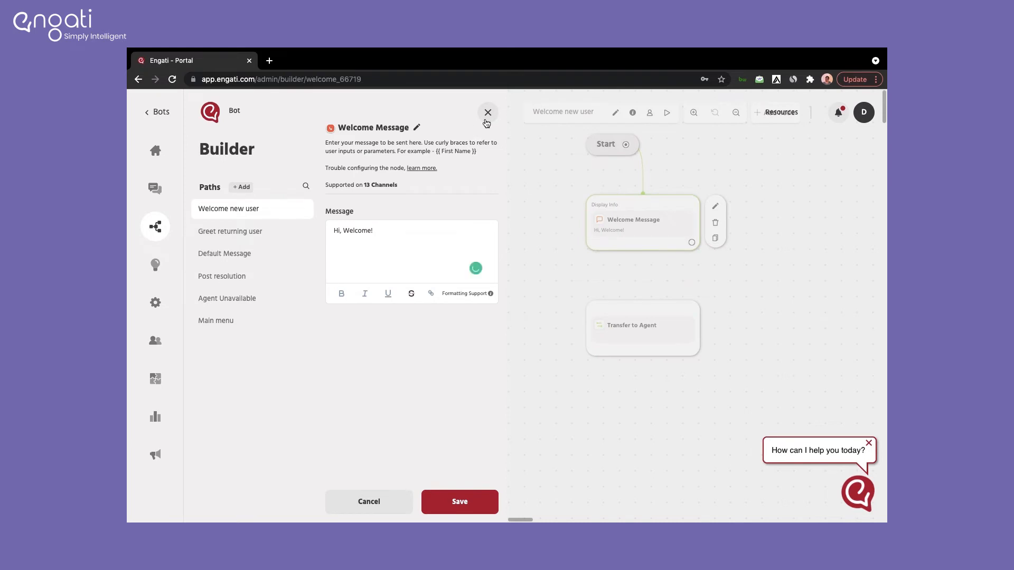
left_click(485, 120)
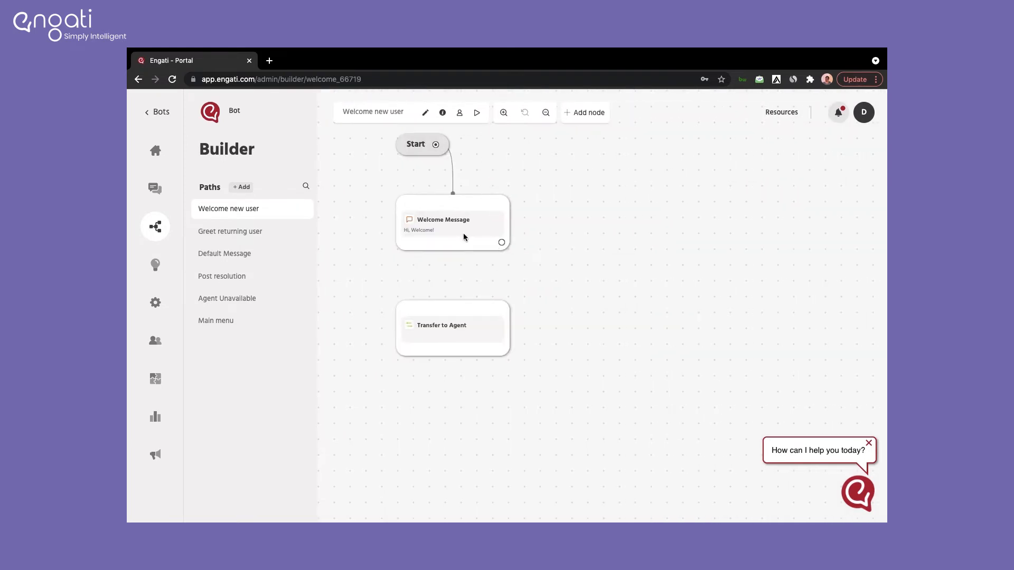
Connect a Send Message With Options node to the Welcome Message, with the text "Please select from one of the options below".
scroll(463, 232, "down", 1)
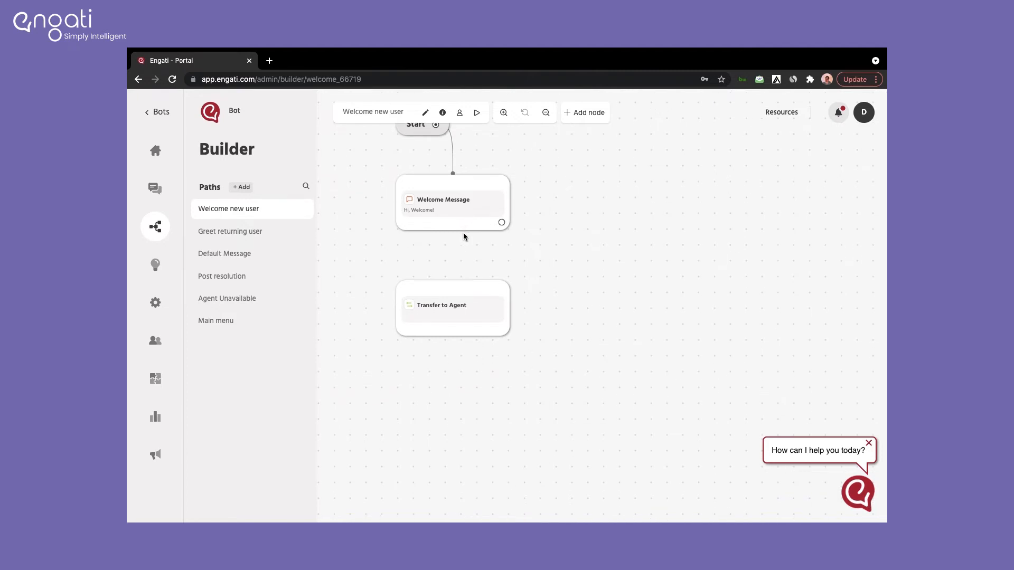
left_click(502, 223)
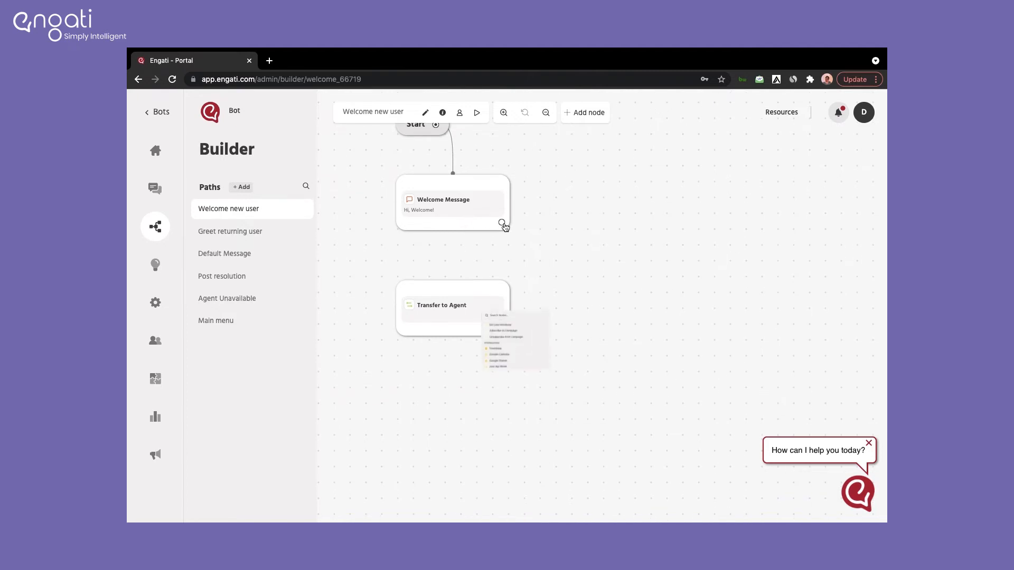
scroll(503, 332, "up", 5)
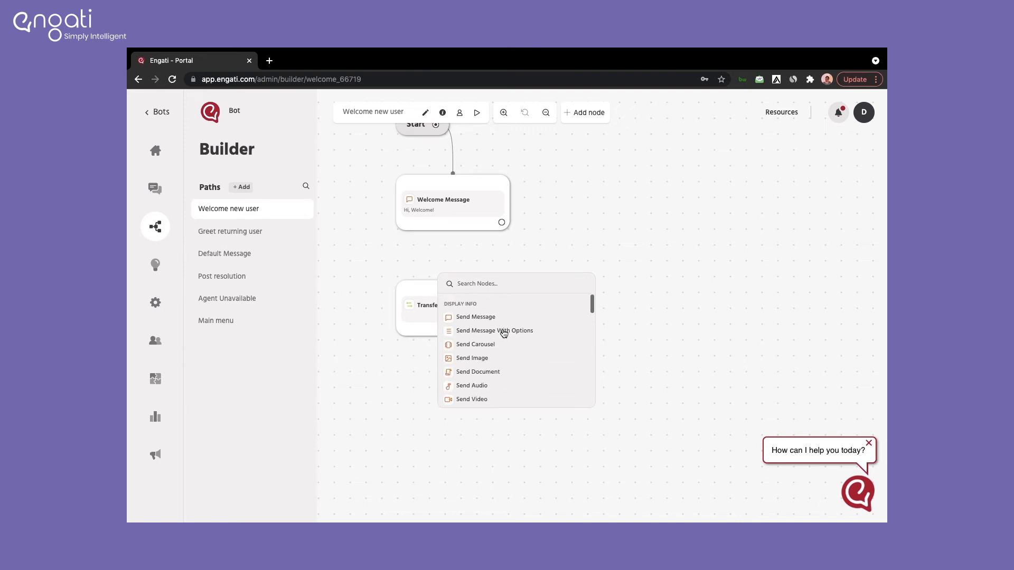
left_click(503, 331)
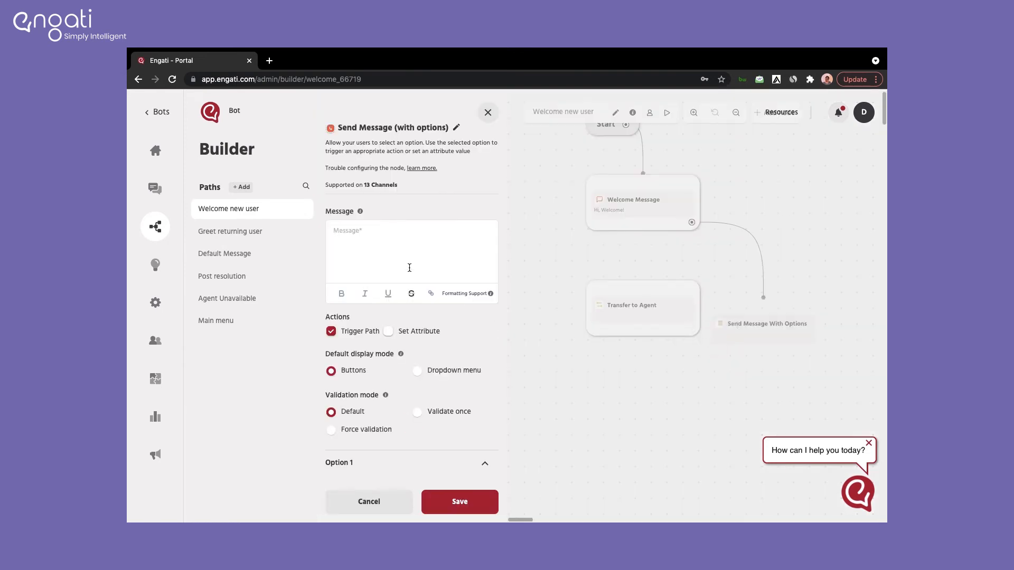
type("Please select from one of the options below")
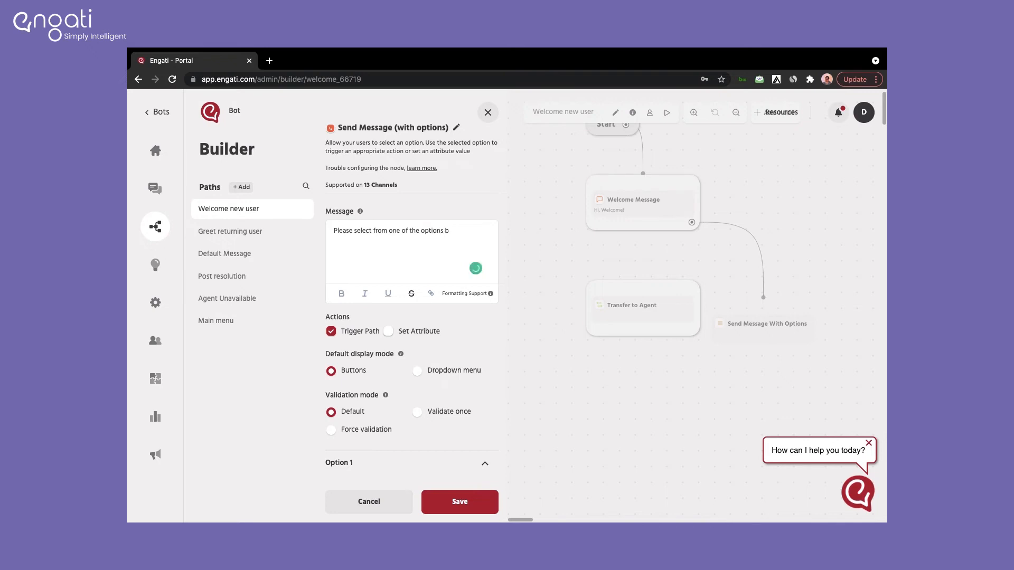
Give the options node the choices "Explore offerings" and "Contact Us", save it and place it beside the Welcome Message node.
scroll(407, 345, "down", 2)
left_click(404, 409)
type("Explore offerings")
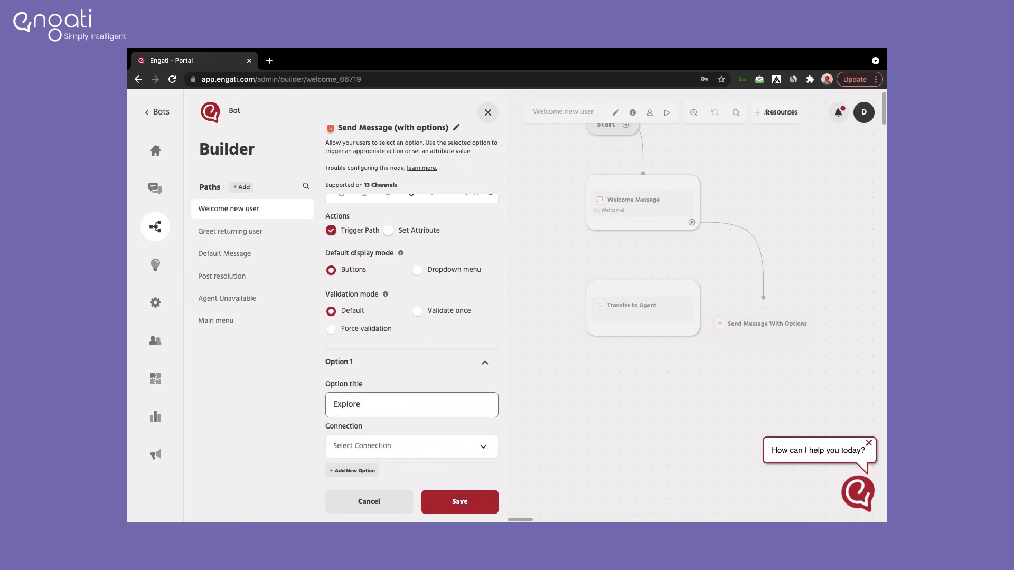
left_click(353, 470)
type("Contact Us")
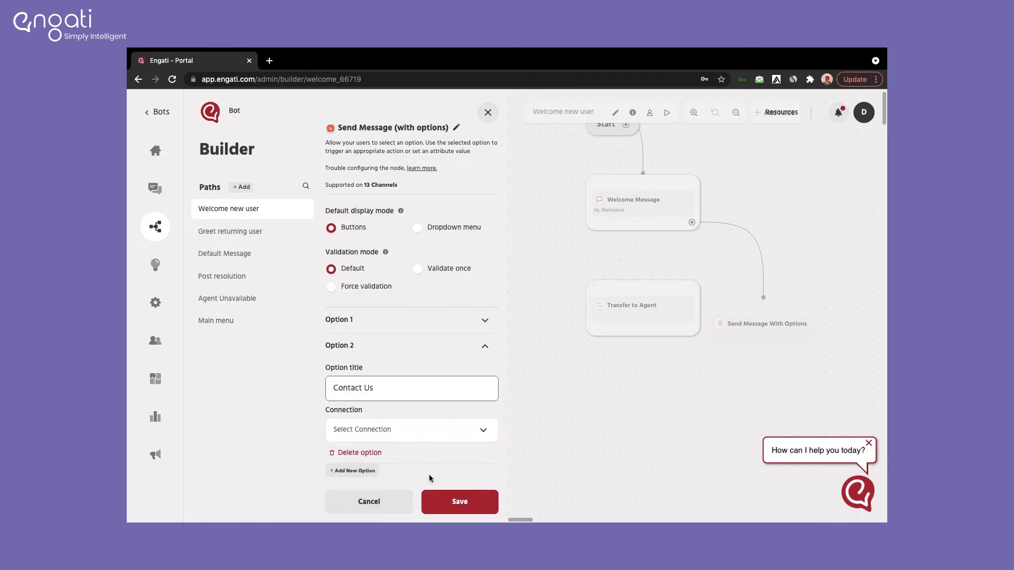
left_click(453, 501)
left_click_drag(578, 338, 597, 238)
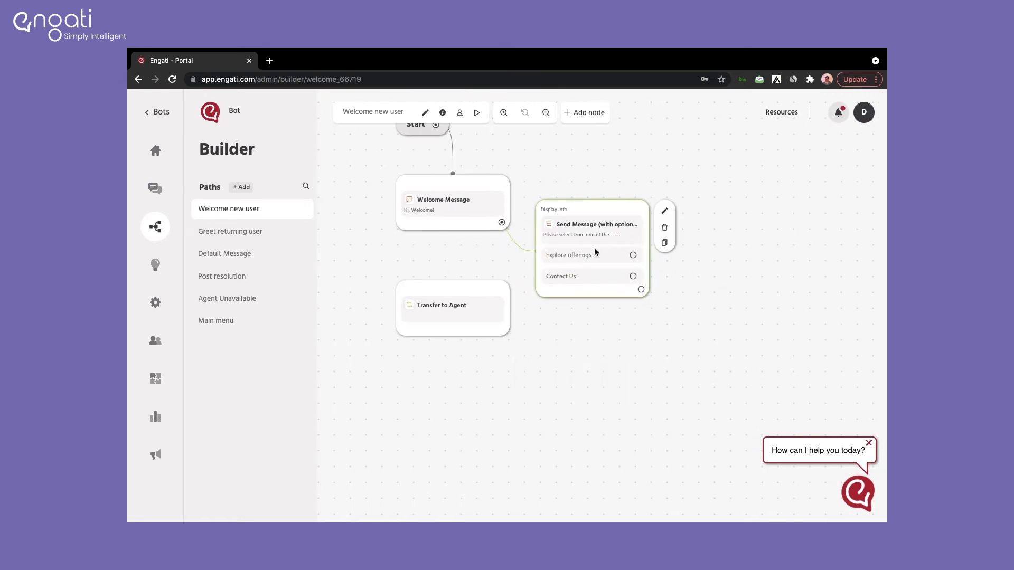
Attach a Request User Data node to the Explore offerings option.
scroll(594, 250, "right", 1)
left_click(571, 255)
scroll(578, 364, "down", 1)
scroll(578, 364, "down", 3)
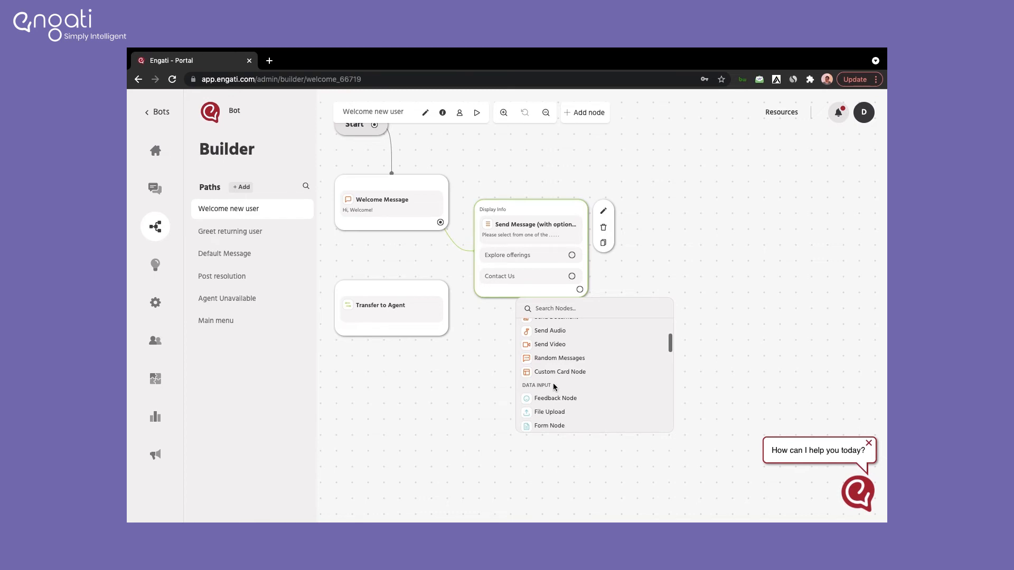
scroll(553, 381, "down", 2)
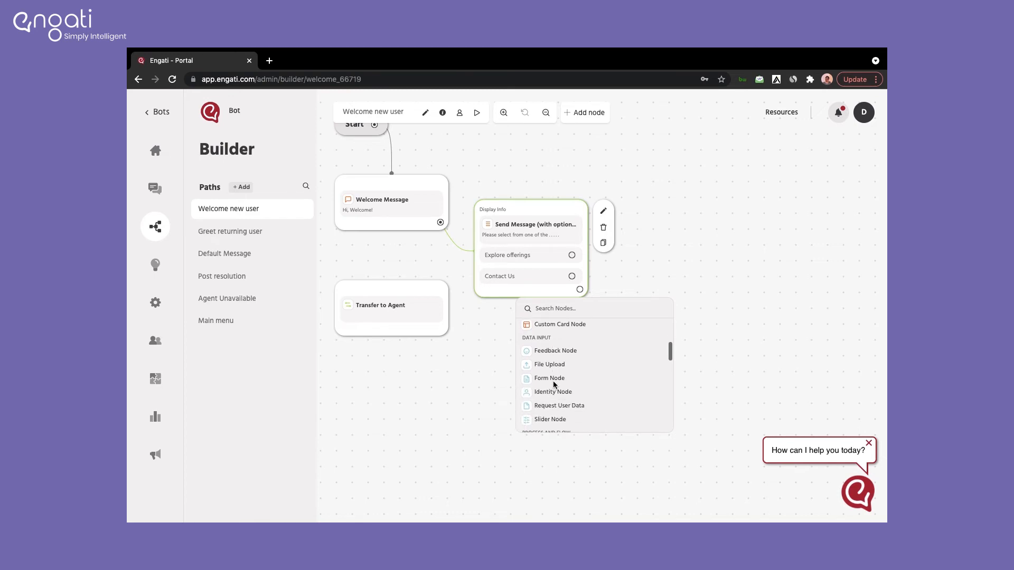
left_click(561, 408)
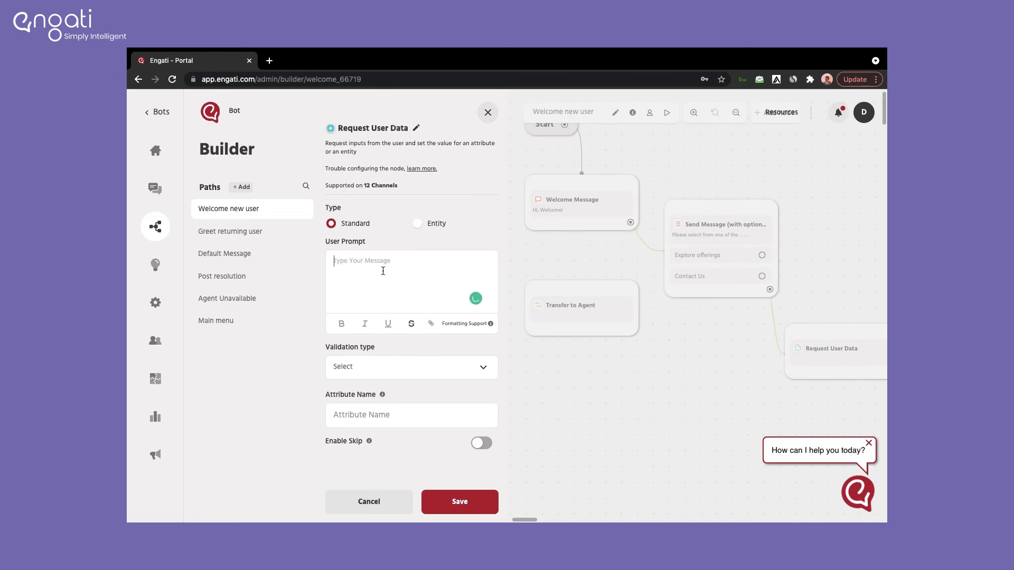
Set the user prompt to "Please help me with your name", choose a validation type, name the attribute "name" and save the node.
left_click(383, 271)
type("Please help me with your name")
left_click(410, 374)
left_click(379, 256)
left_click(369, 415)
type("name")
left_click(459, 502)
mouse_move(640, 349)
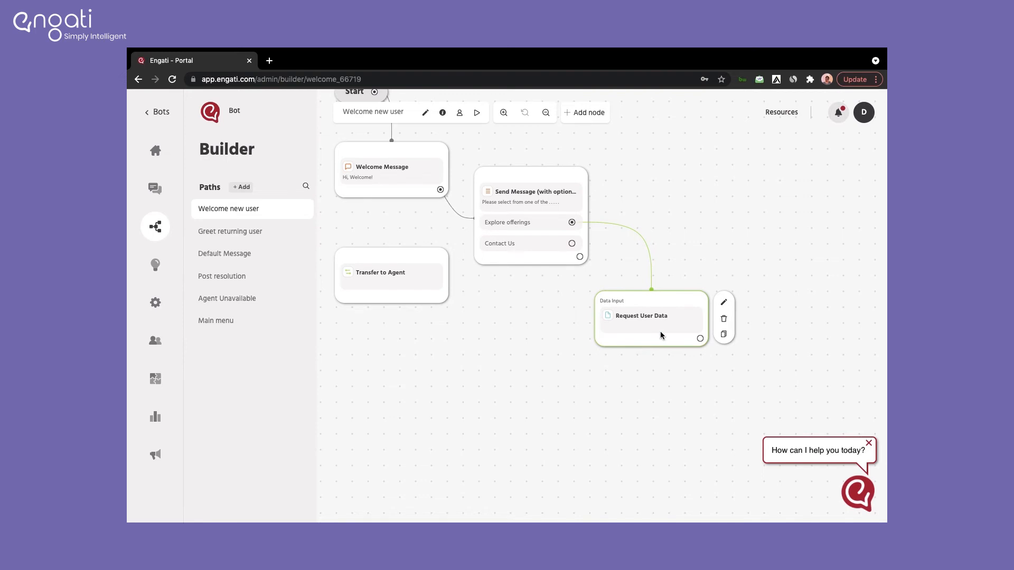
Connect the Contact Us option to the Transfer to Agent node and attach a Trigger a path node to Request User Data.
left_click_drag(568, 247, 403, 270)
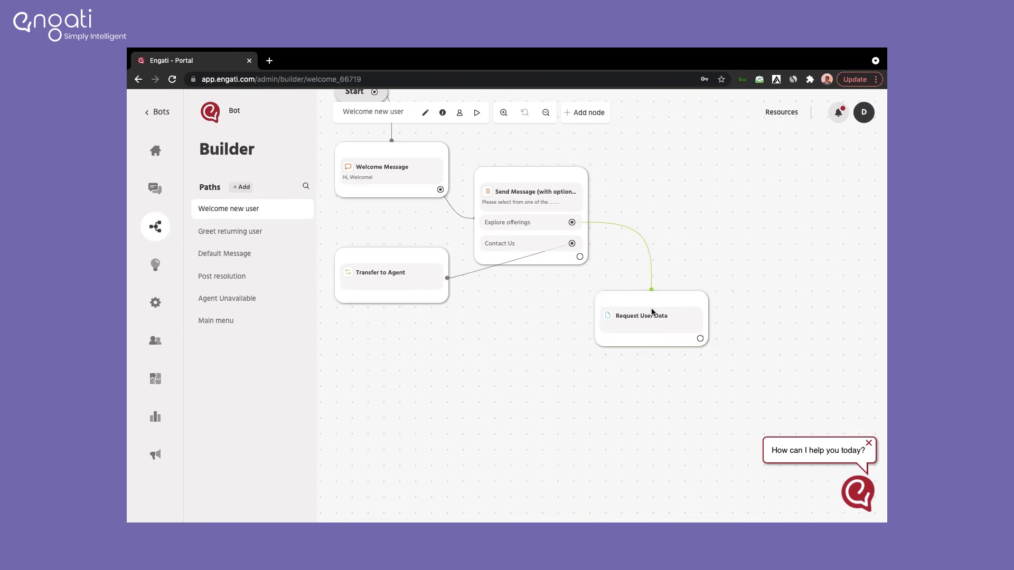
scroll(651, 312, "down", 1)
left_click(700, 306)
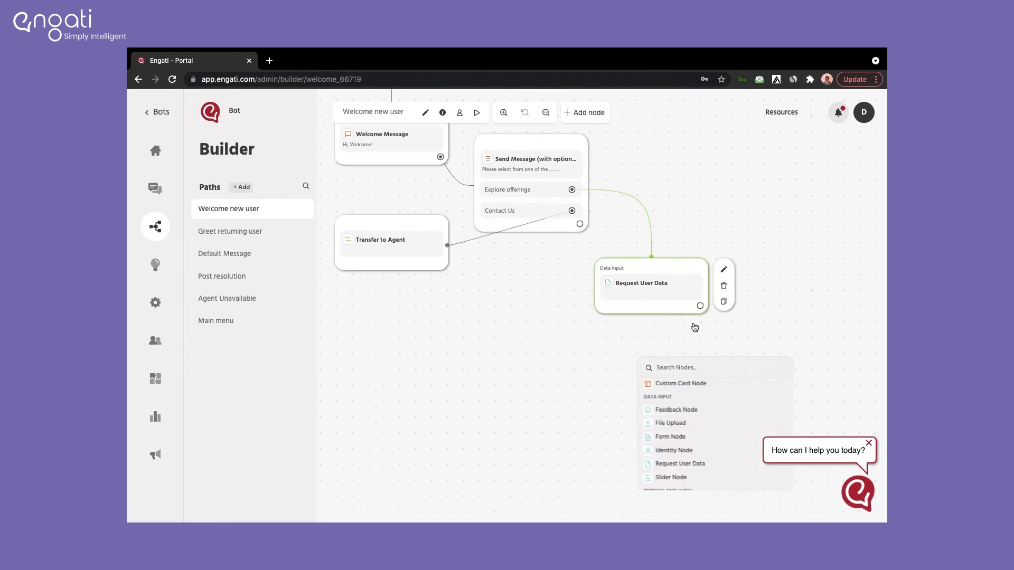
scroll(673, 428, "down", 3)
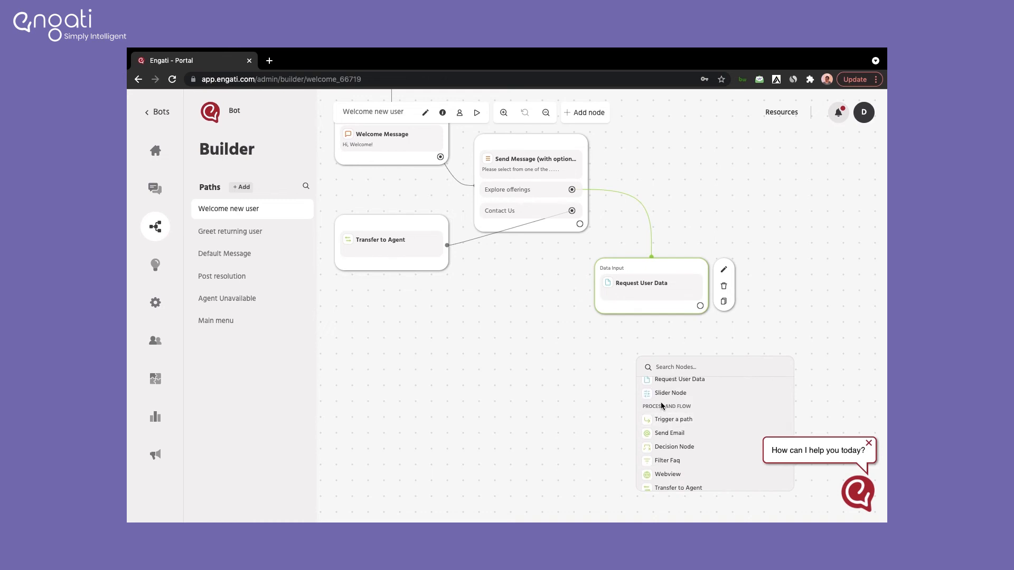
left_click(683, 421)
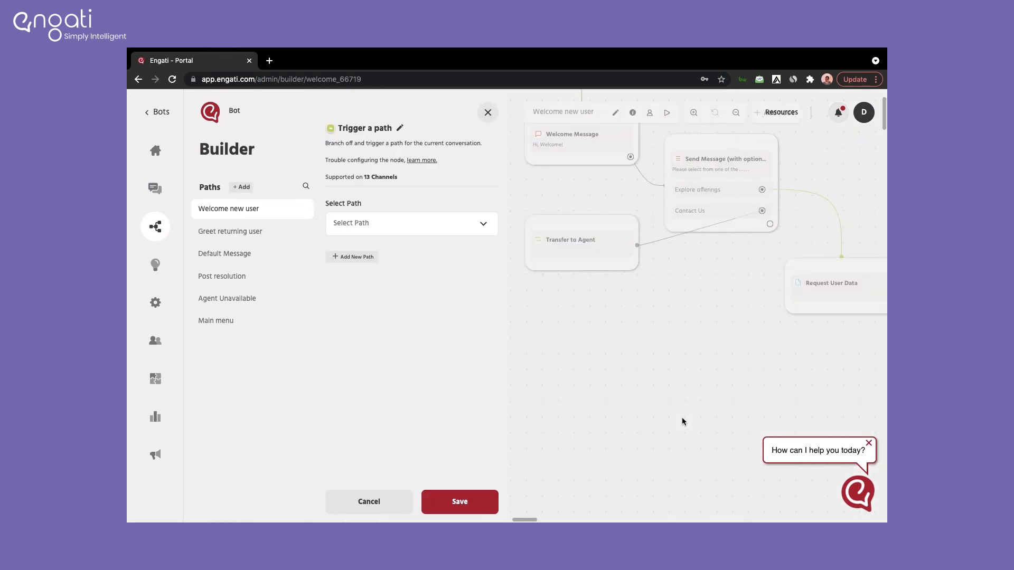
Set the Trigger a path node to run the Main menu path and save the node.
left_click(427, 228)
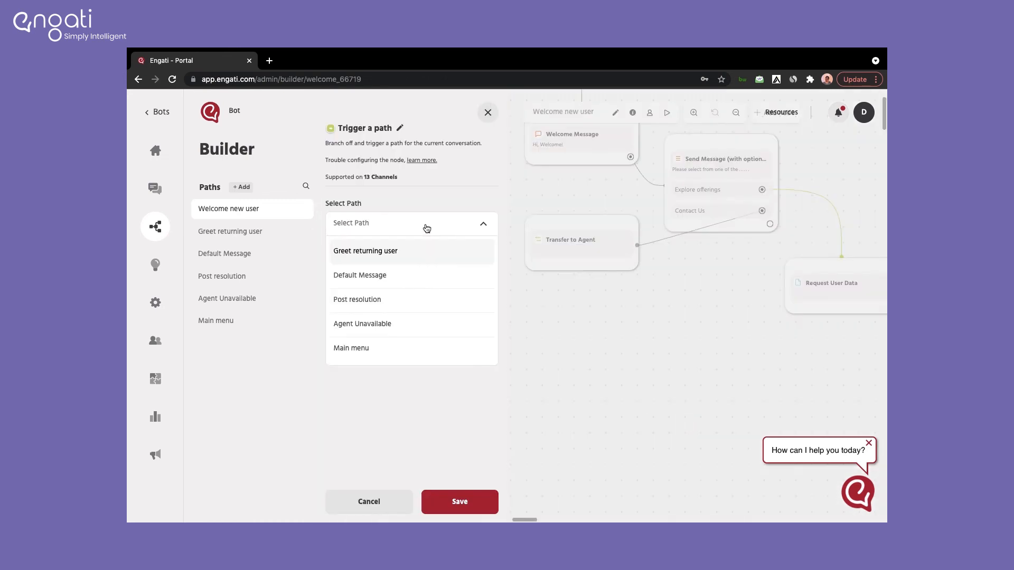
left_click(385, 346)
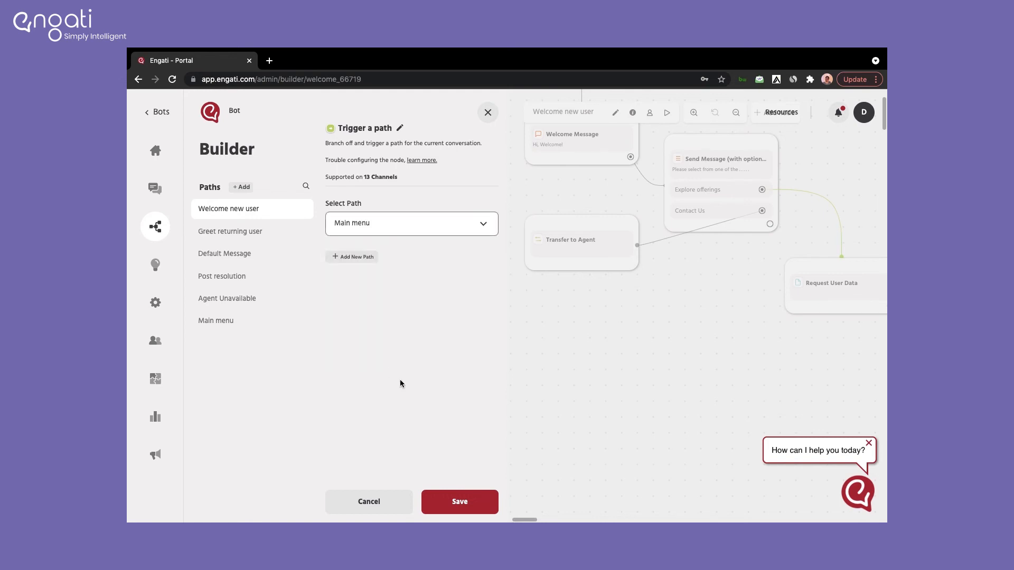
left_click(462, 500)
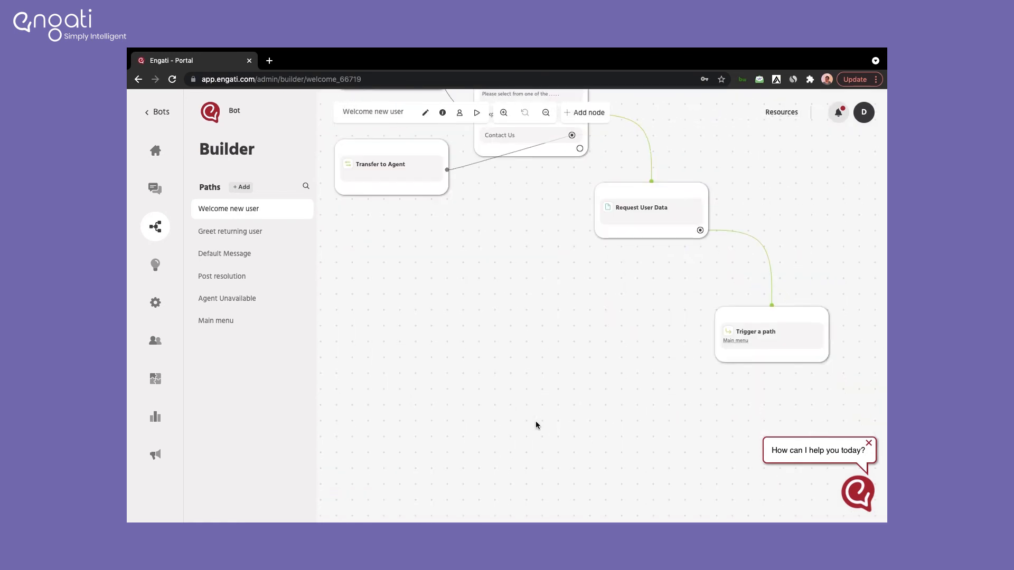
Look through the process and flow node types that can be added to the Welcome new user path.
left_click(604, 120)
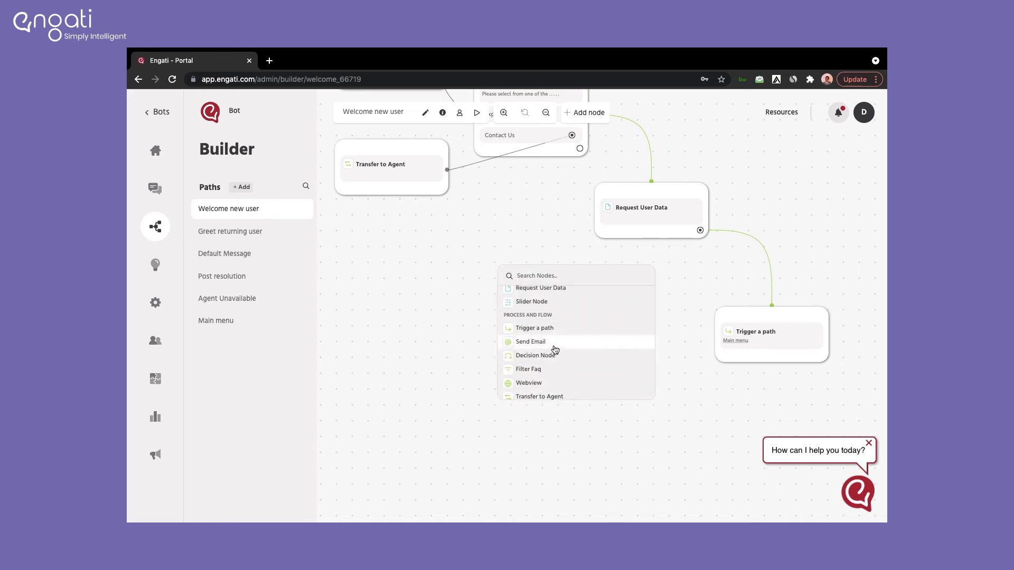
scroll(554, 346, "down", 1)
scroll(550, 348, "down", 2)
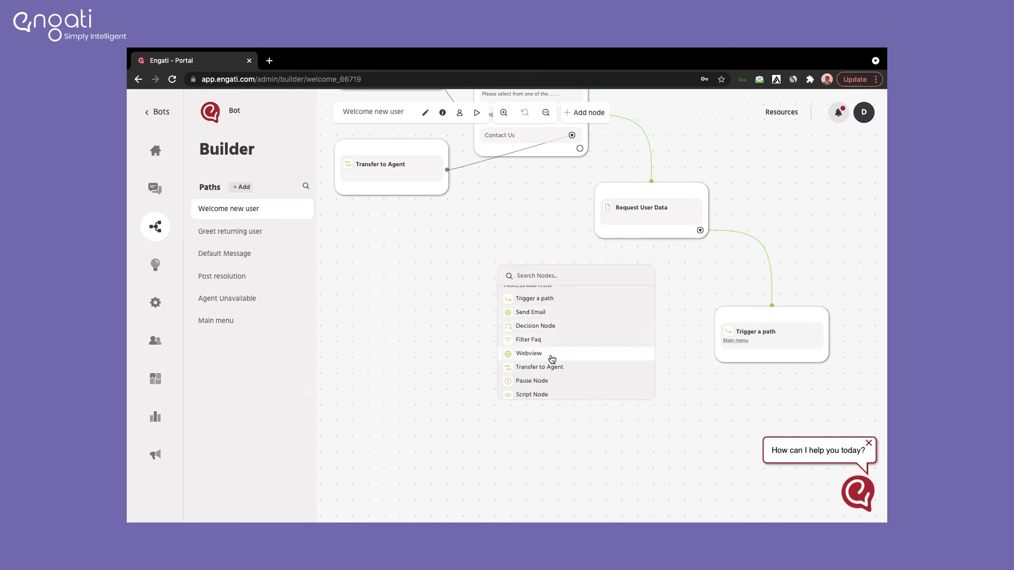
scroll(550, 363, "down", 3)
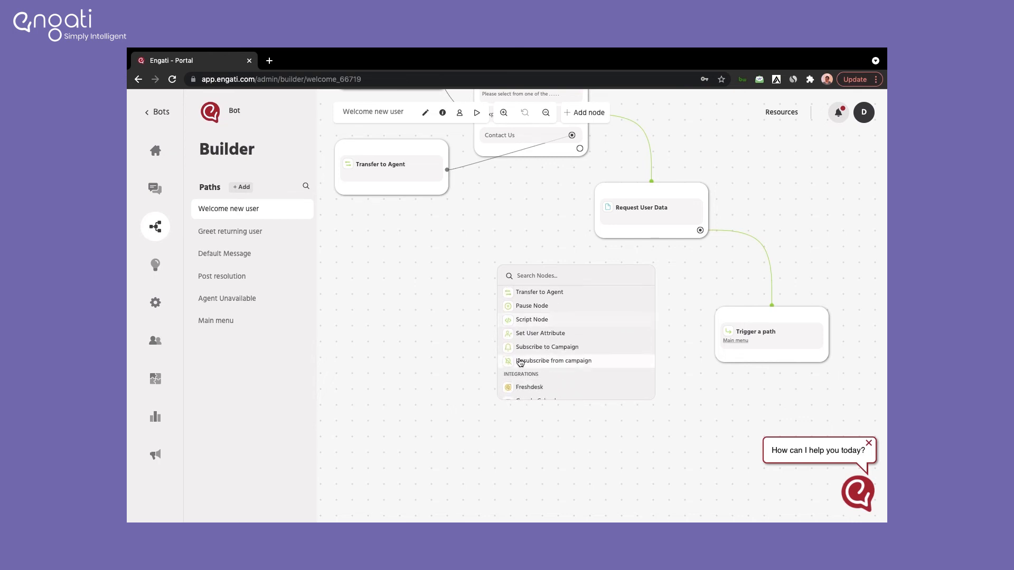
left_click(429, 369)
Examine the integration nodes available from the Start node of the Main menu path, and return to the Welcome new user path.
left_click(737, 341)
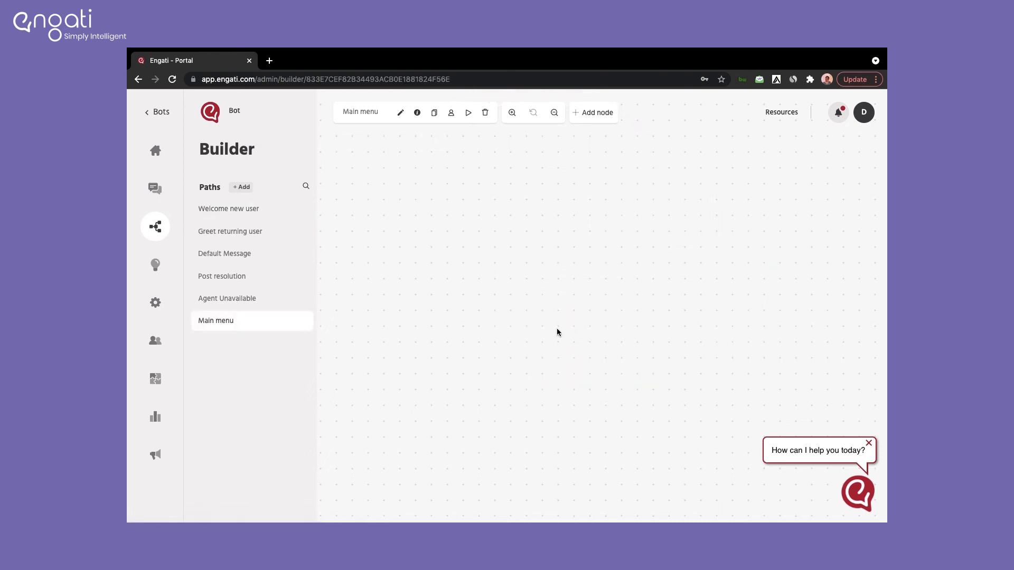
left_click(374, 145)
scroll(409, 294, "down", 5)
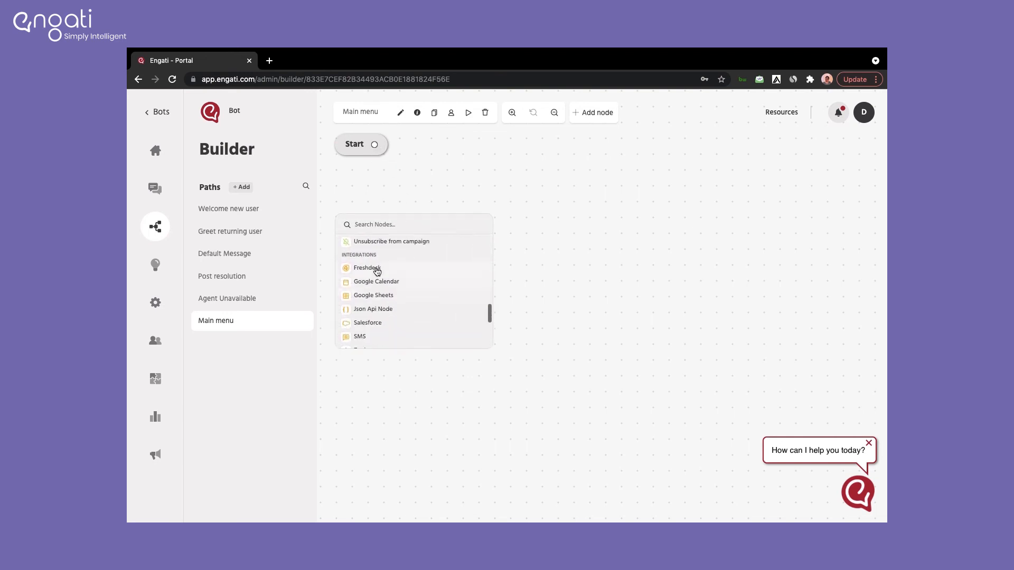
scroll(385, 321, "down", 2)
scroll(384, 322, "down", 1)
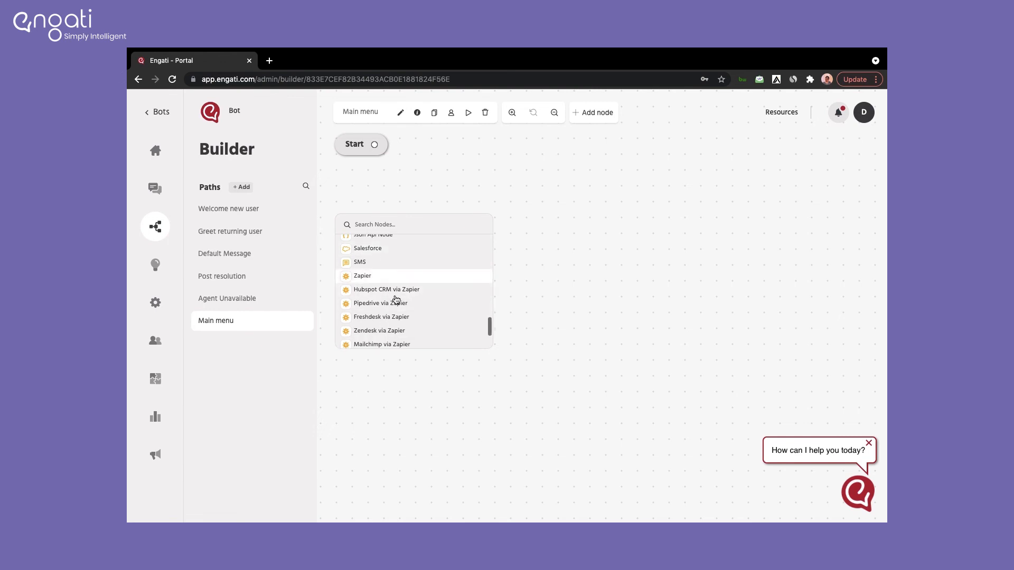
scroll(396, 312, "down", 1)
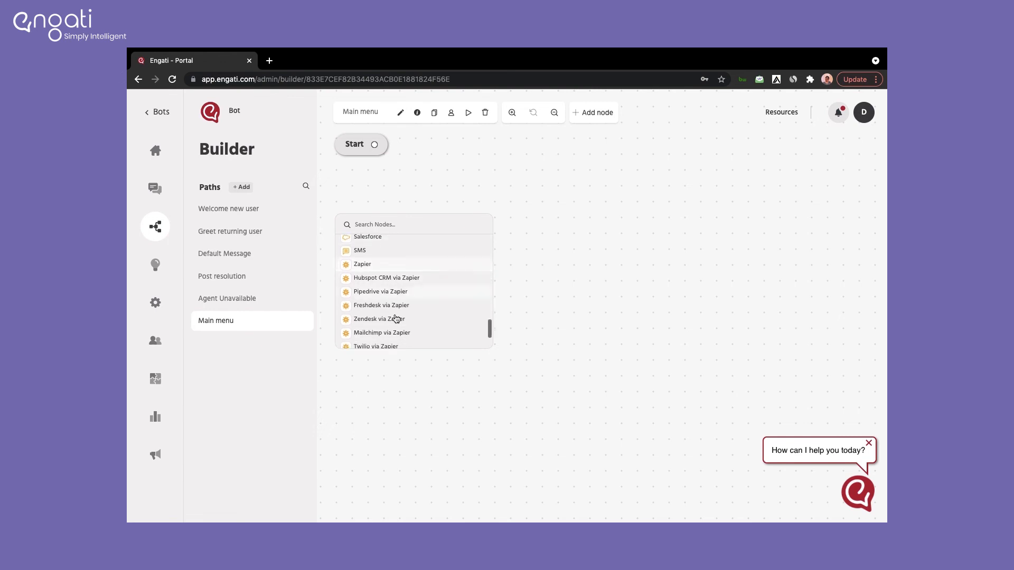
left_click(403, 362)
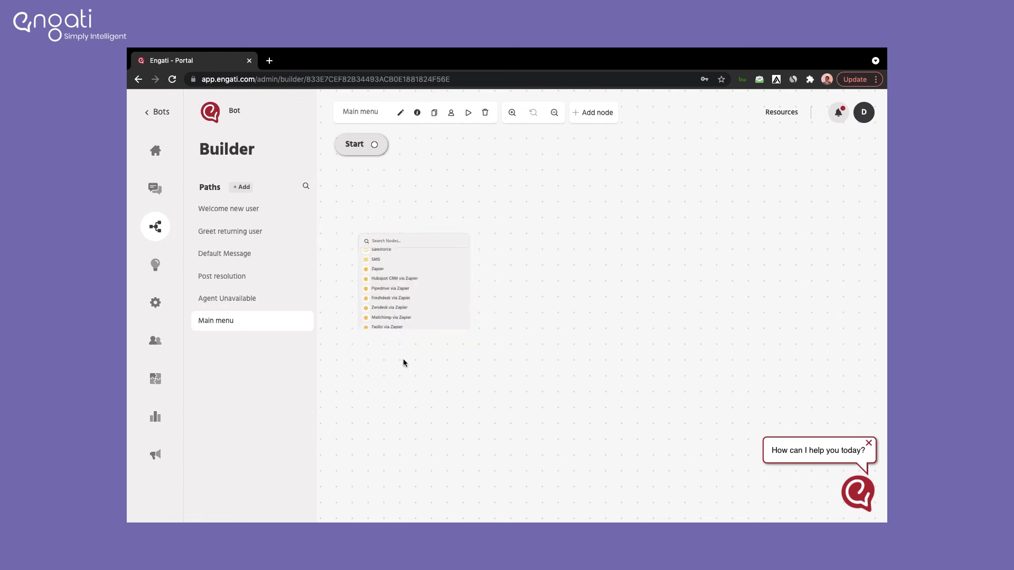
left_click(235, 213)
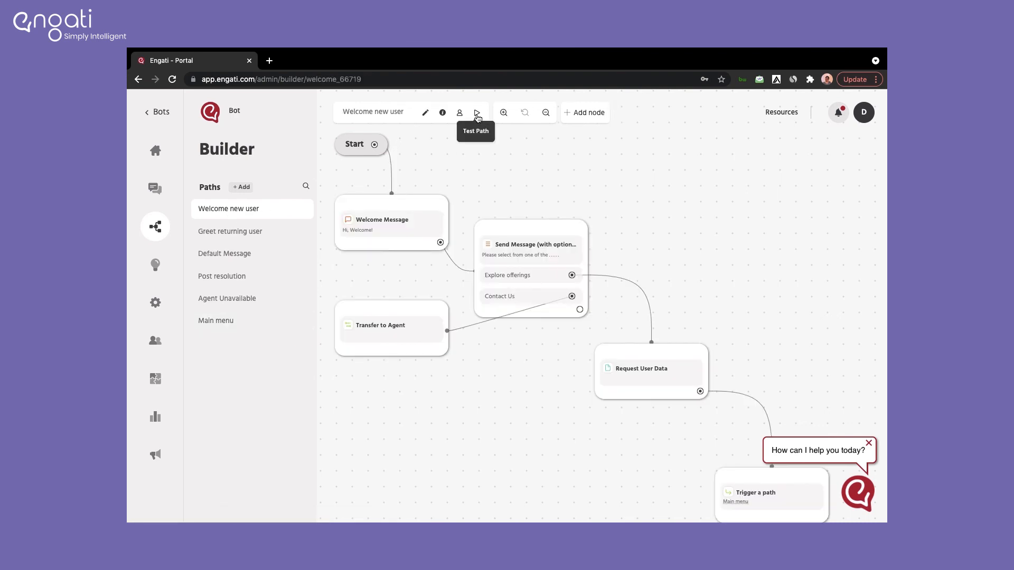
Open the Website Chatbot deployment settings in the bot's configuration.
left_click(155, 309)
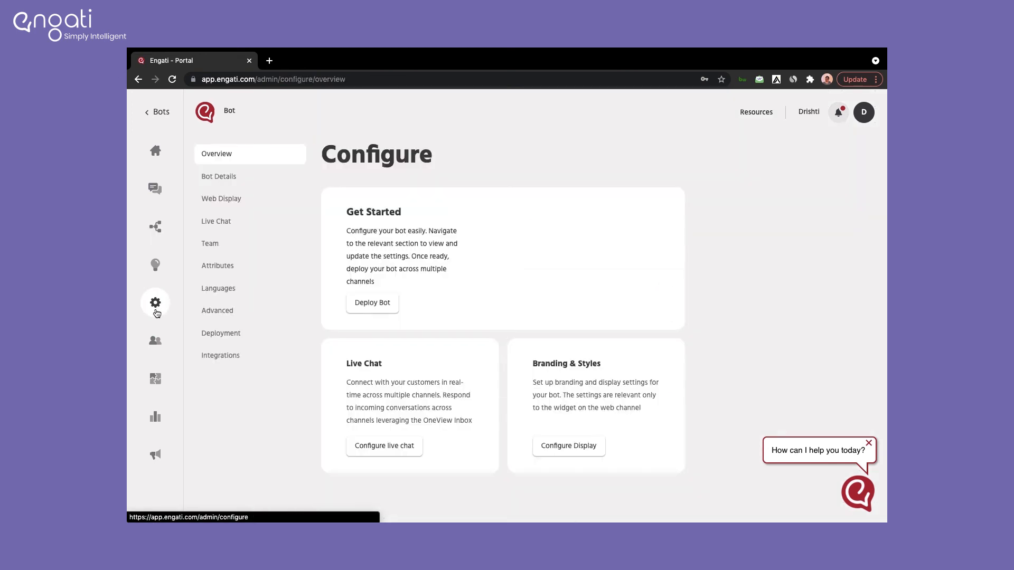
left_click(235, 333)
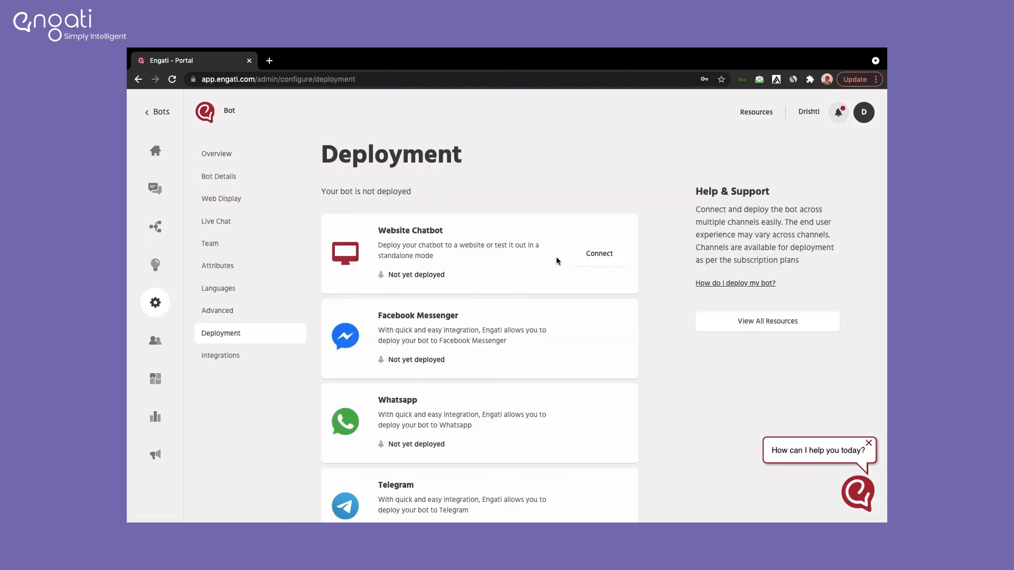
left_click(584, 256)
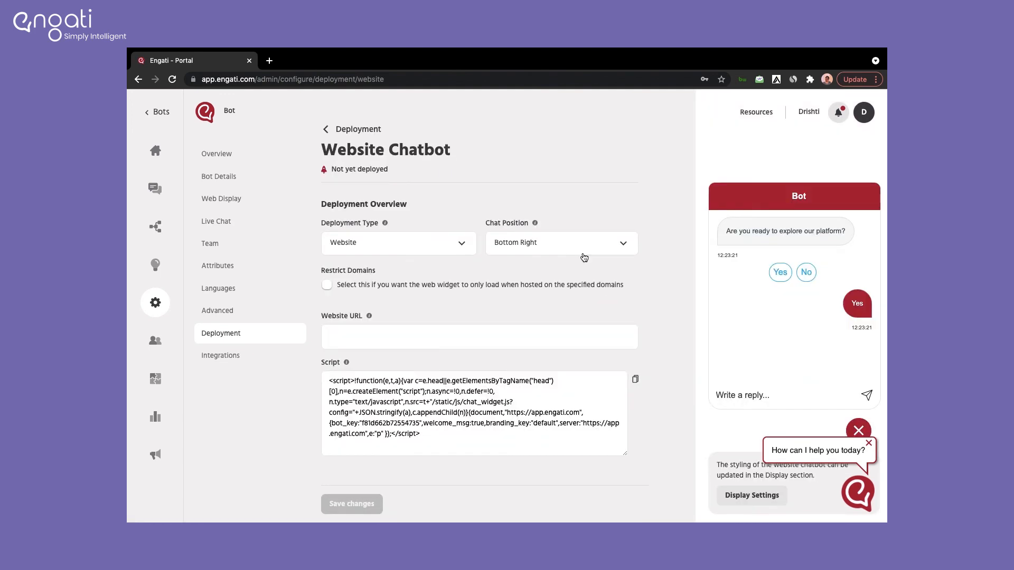
Set the website chatbot's deployment type to Direct Link and open its chat direct link.
left_click(460, 246)
left_click(407, 301)
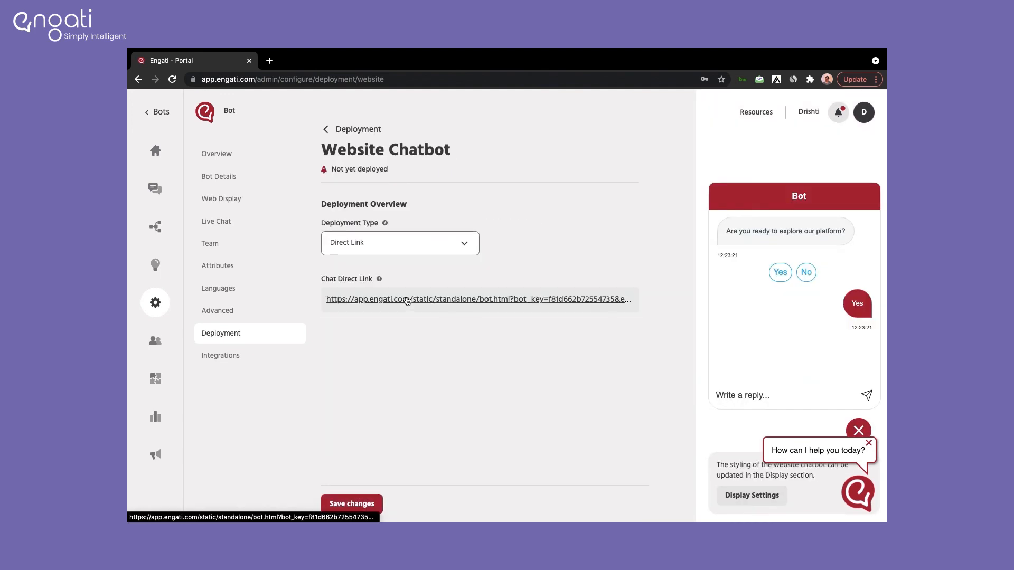
left_click(446, 299)
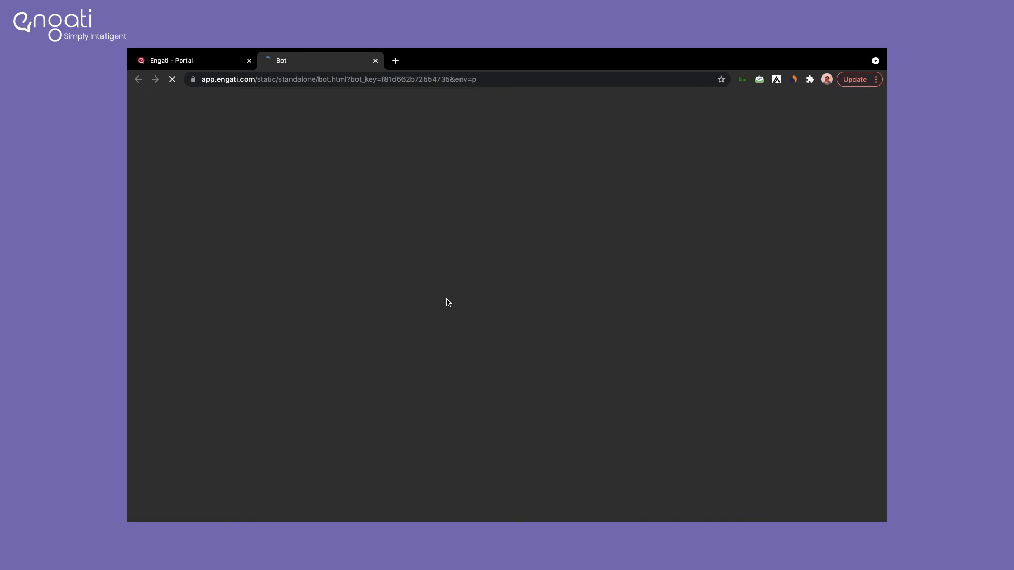